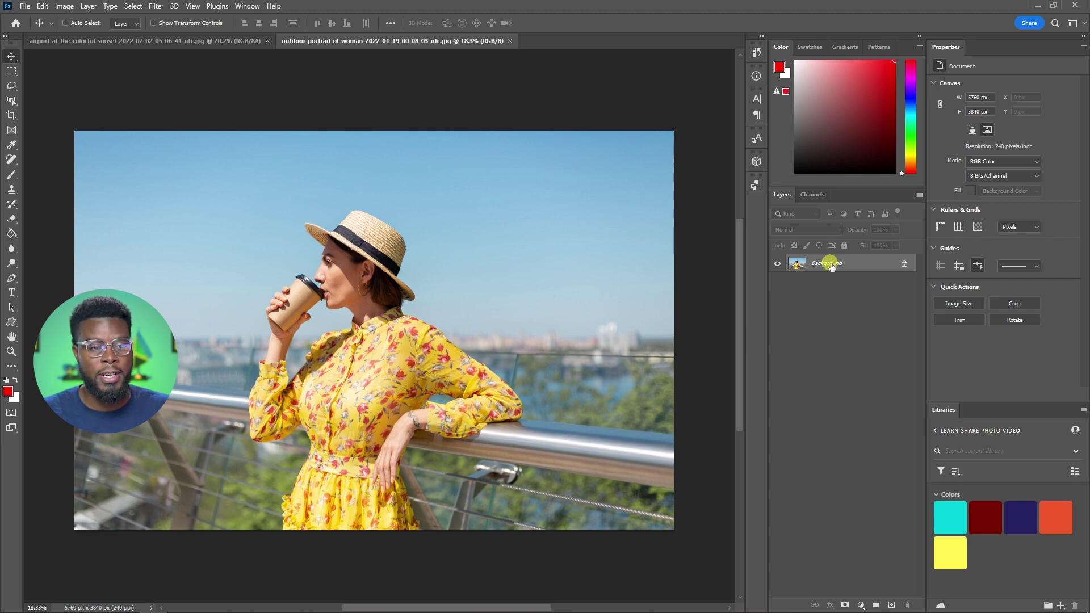
Switch the Layers panel to large thumbnails and duplicate the Background layer as Layer 1.
right_click(824, 288)
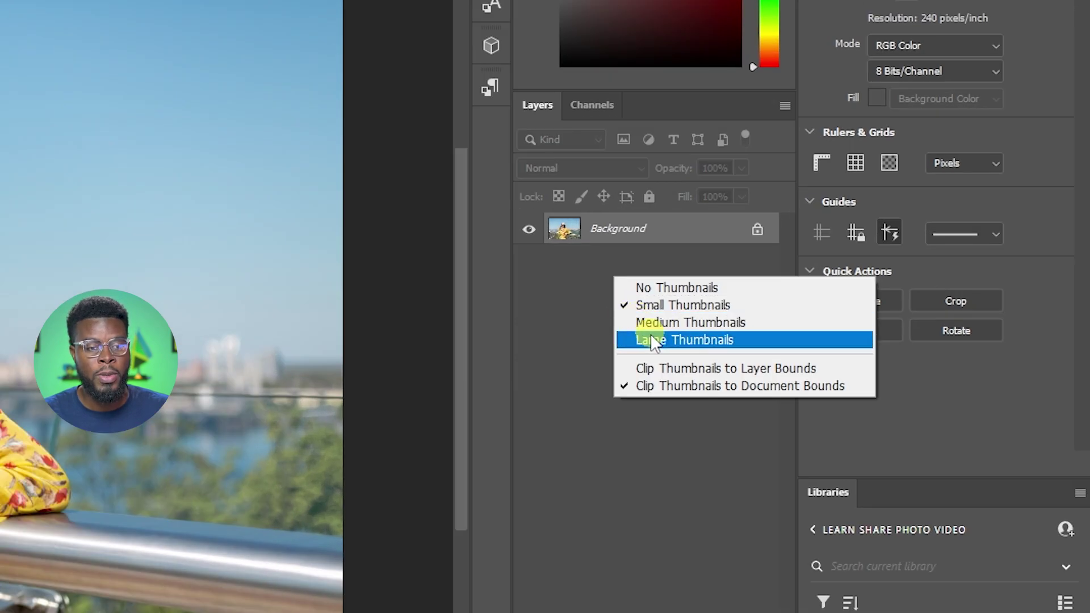
click(652, 339)
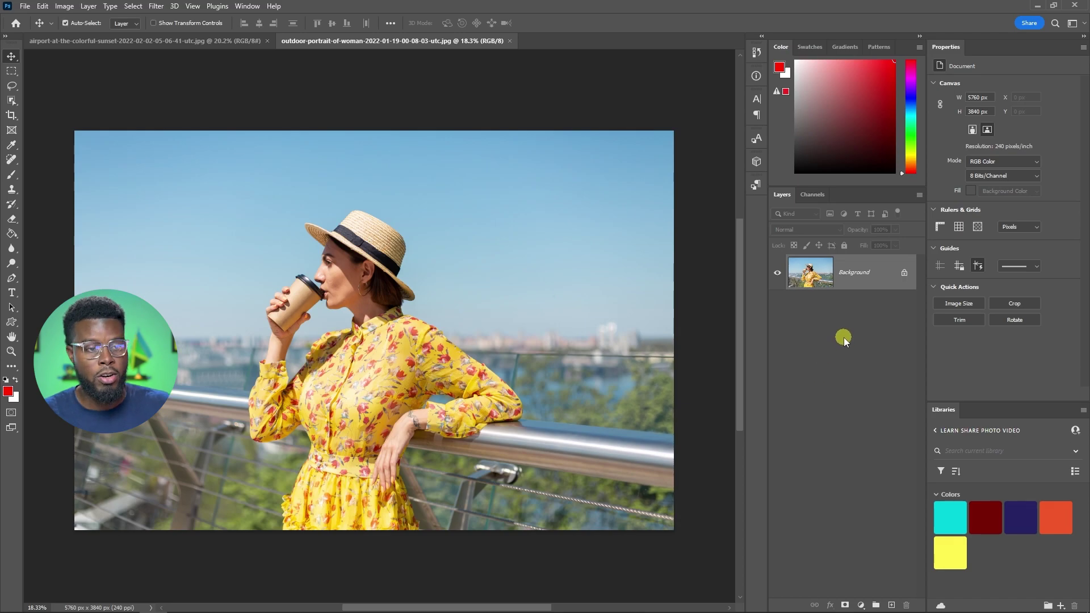
key(ctrl+j)
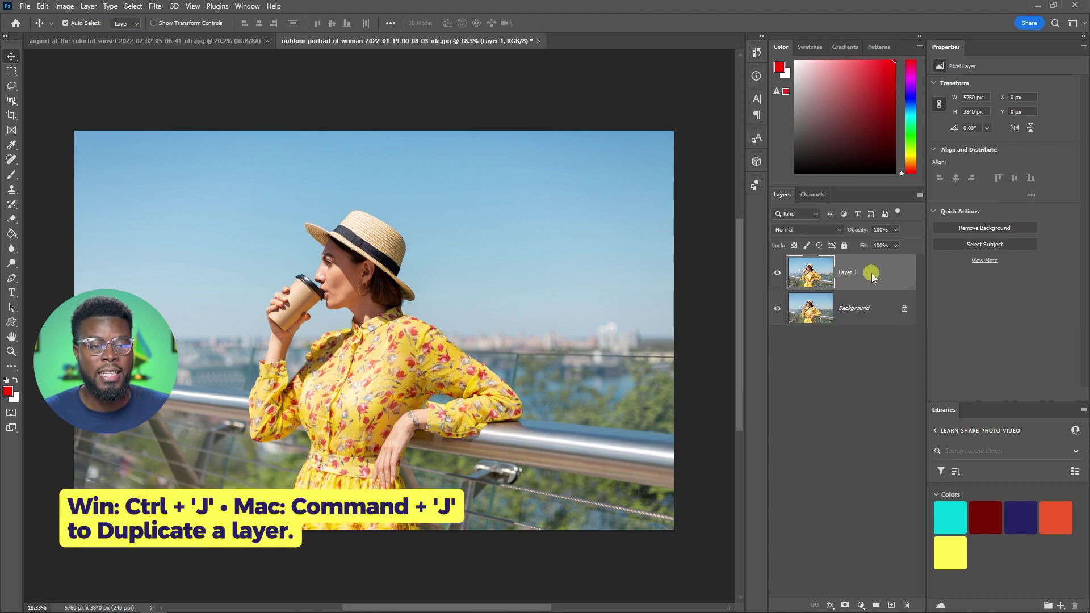
Convert Layer 1 into an embedded Smart Object.
right_click(870, 274)
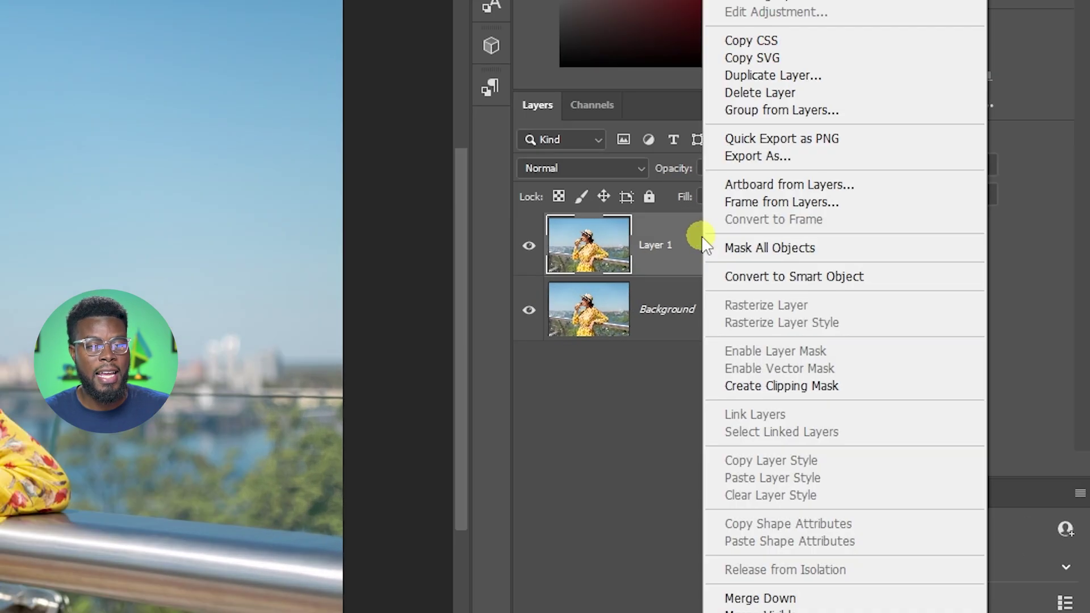
click(779, 276)
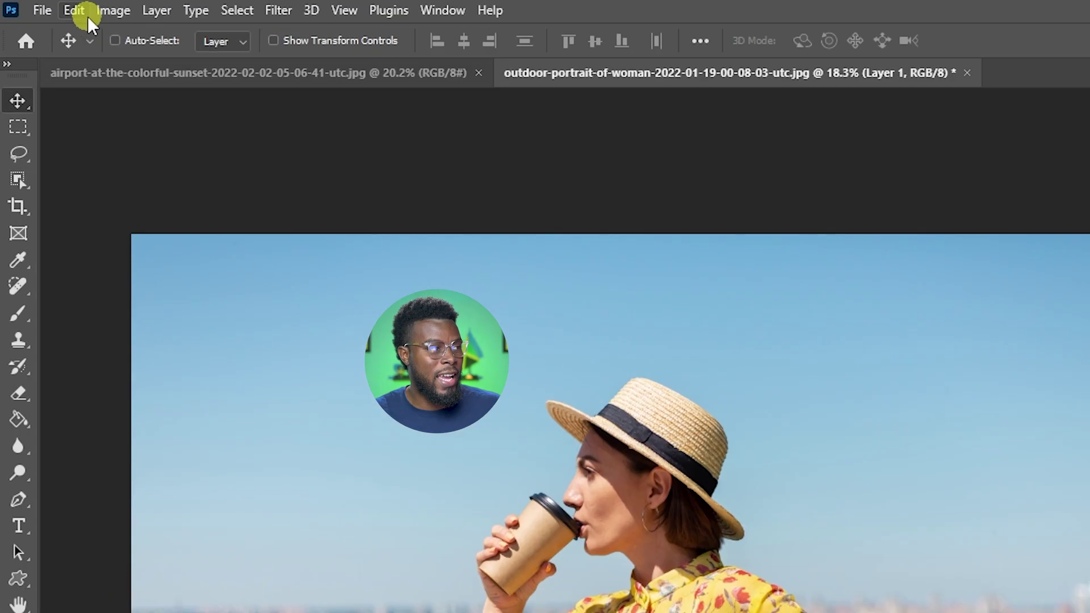
click(44, 6)
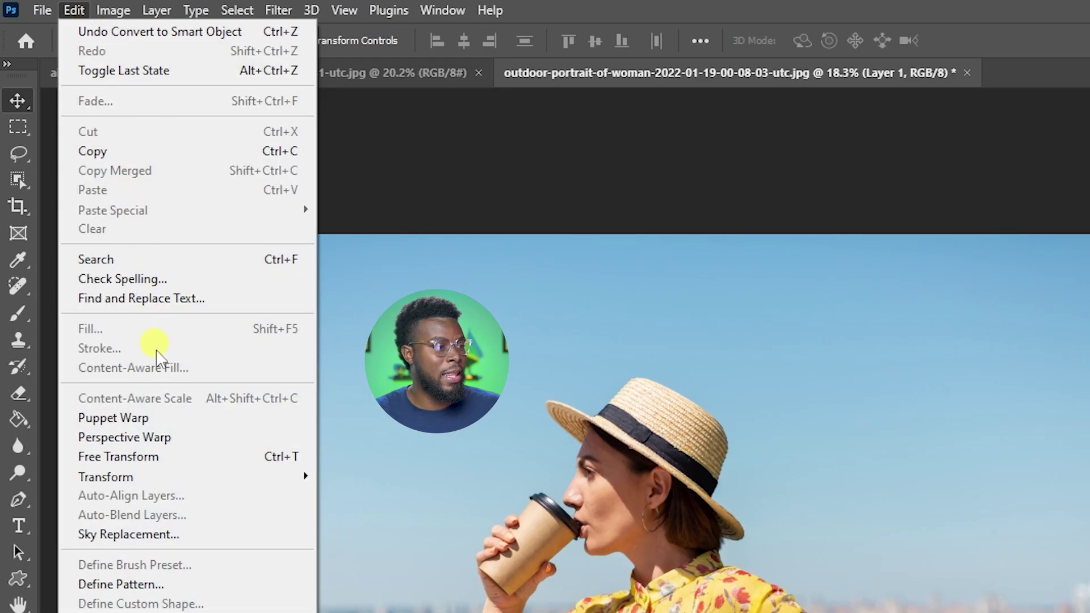
Open Sky Replacement with its default sunset sky and move the dialog right of the photo.
click(202, 538)
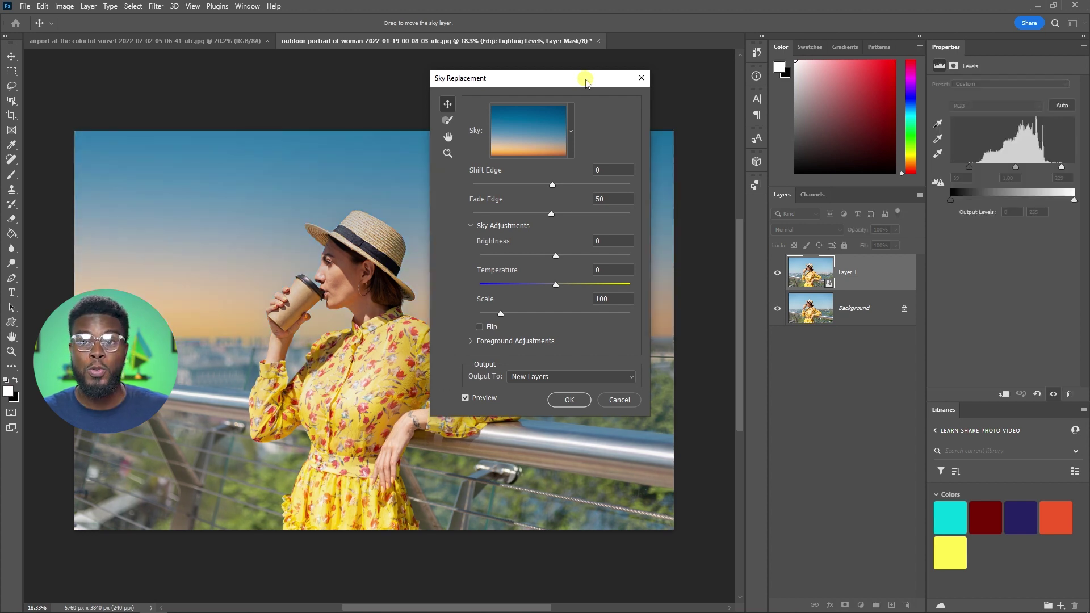
drag(584, 80, 843, 155)
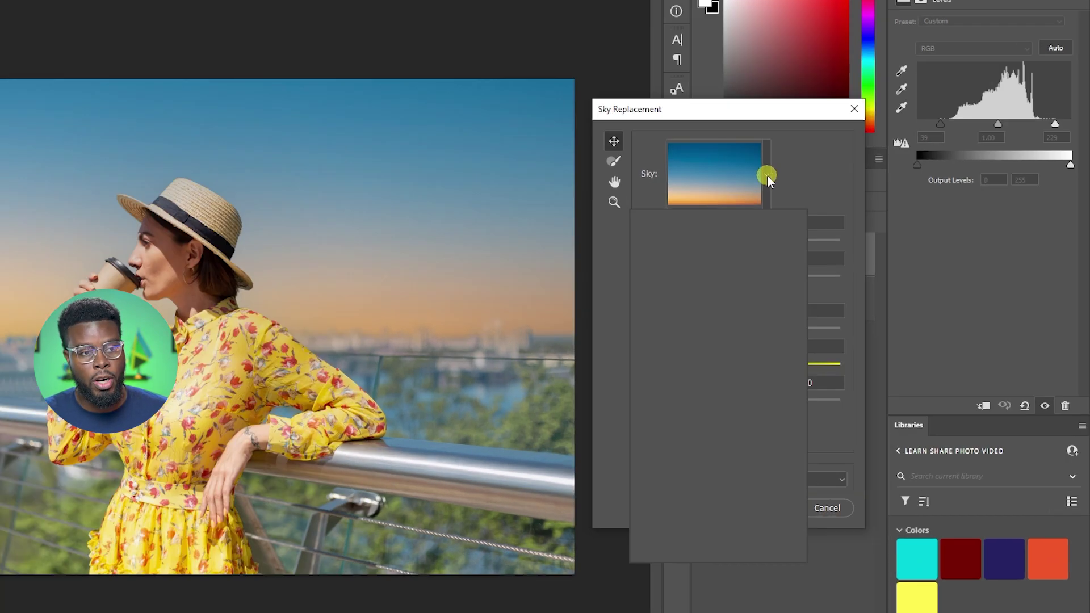
Choose the fourth Blue Skies preset, a bright blue sky with large white clouds.
click(828, 209)
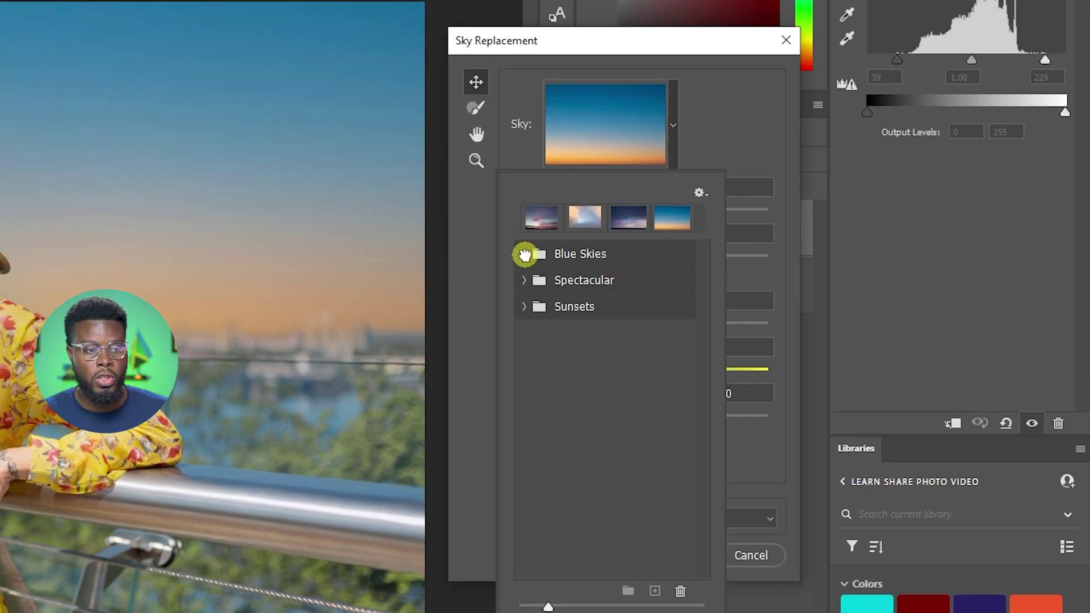
click(523, 254)
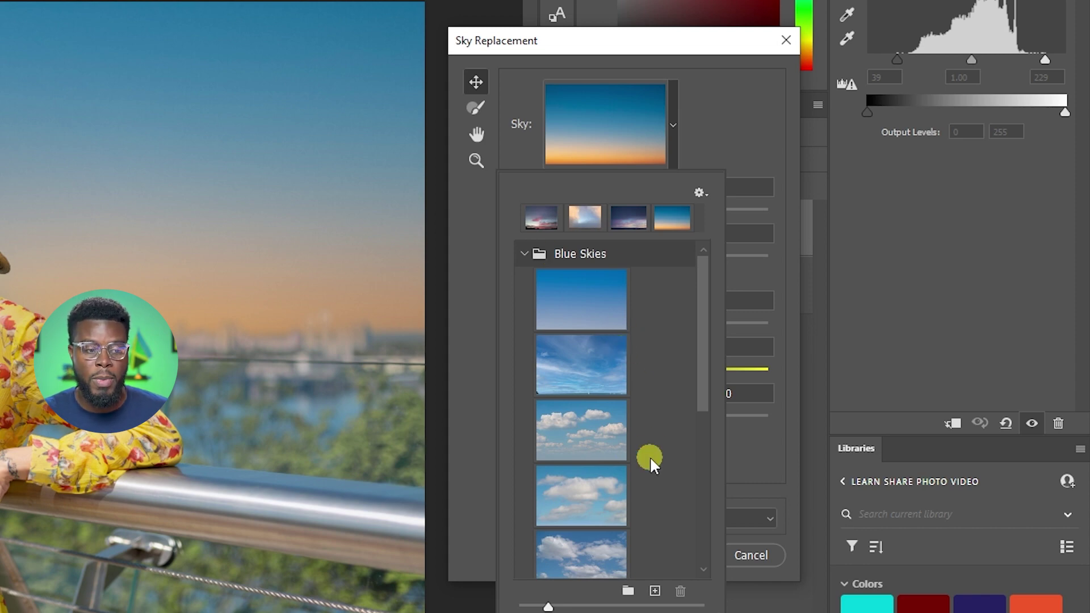
click(591, 433)
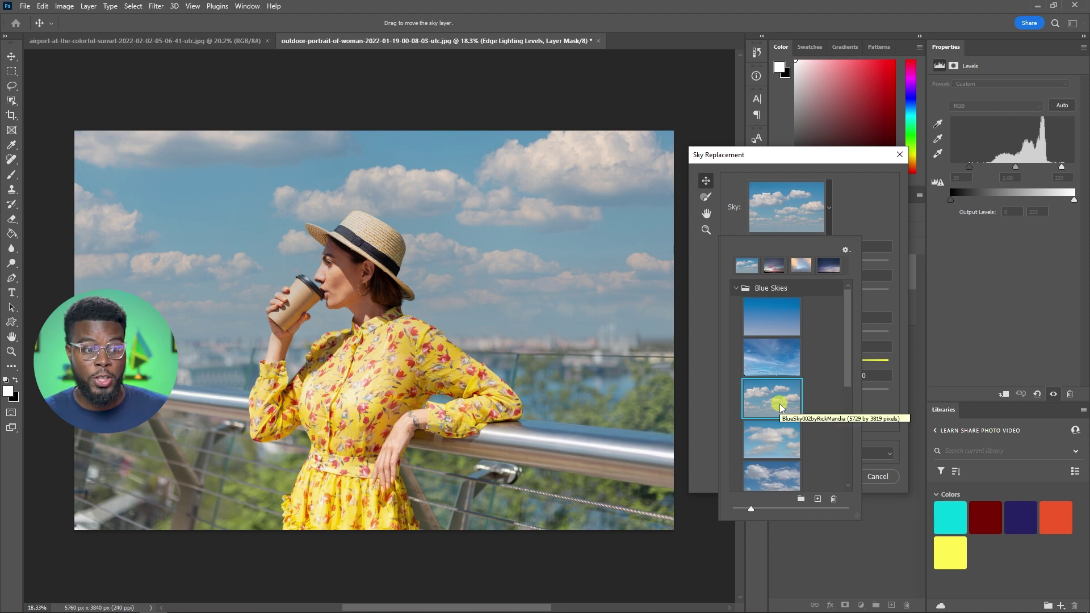
click(785, 436)
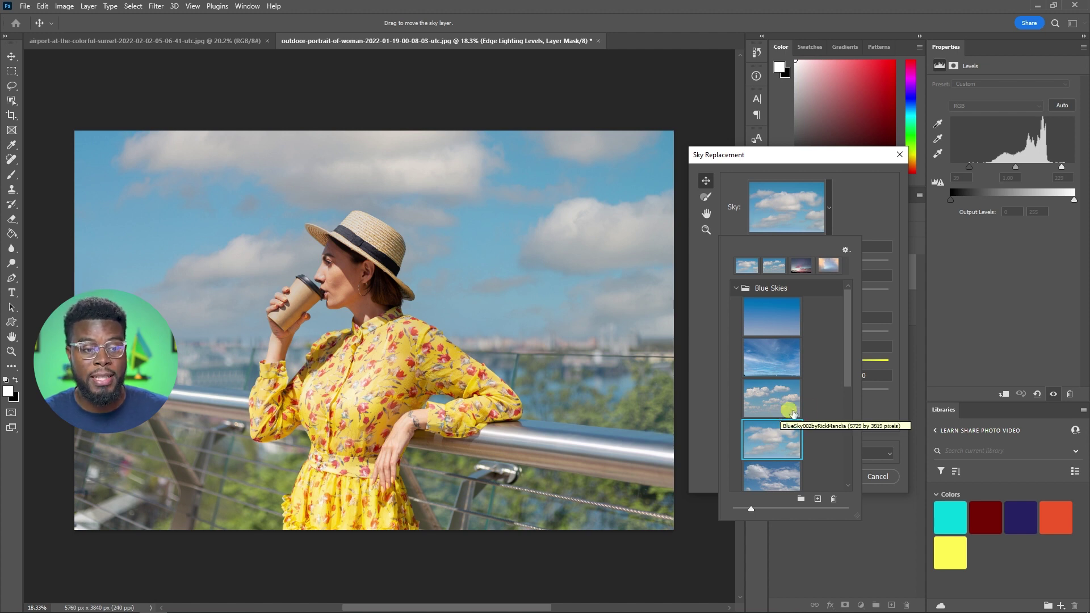
click(878, 209)
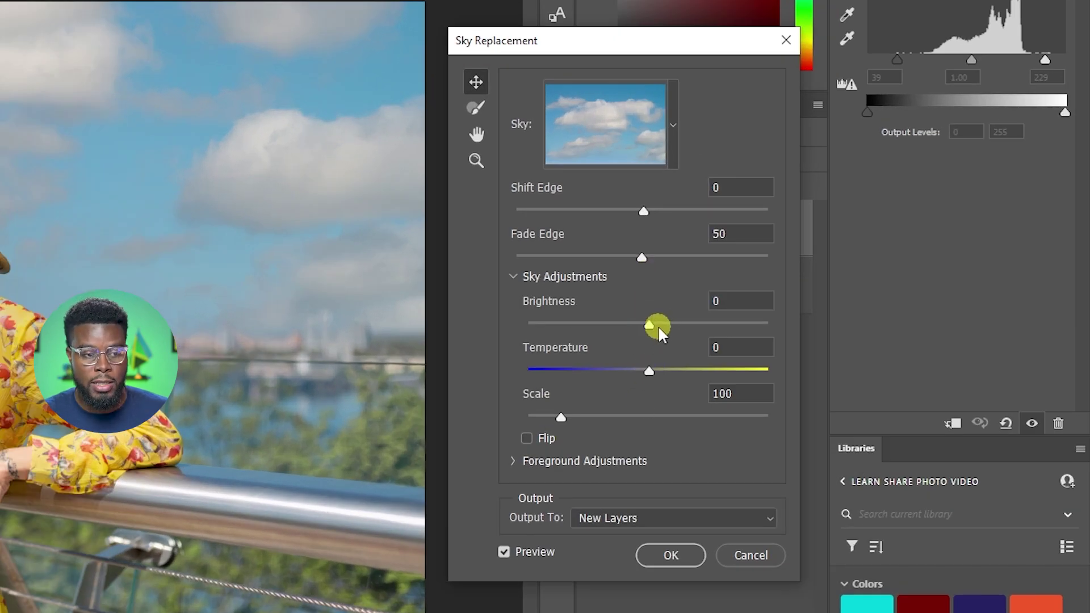
Set sky Brightness to 43 and Temperature to 50, then apply the replacement.
drag(653, 328, 690, 336)
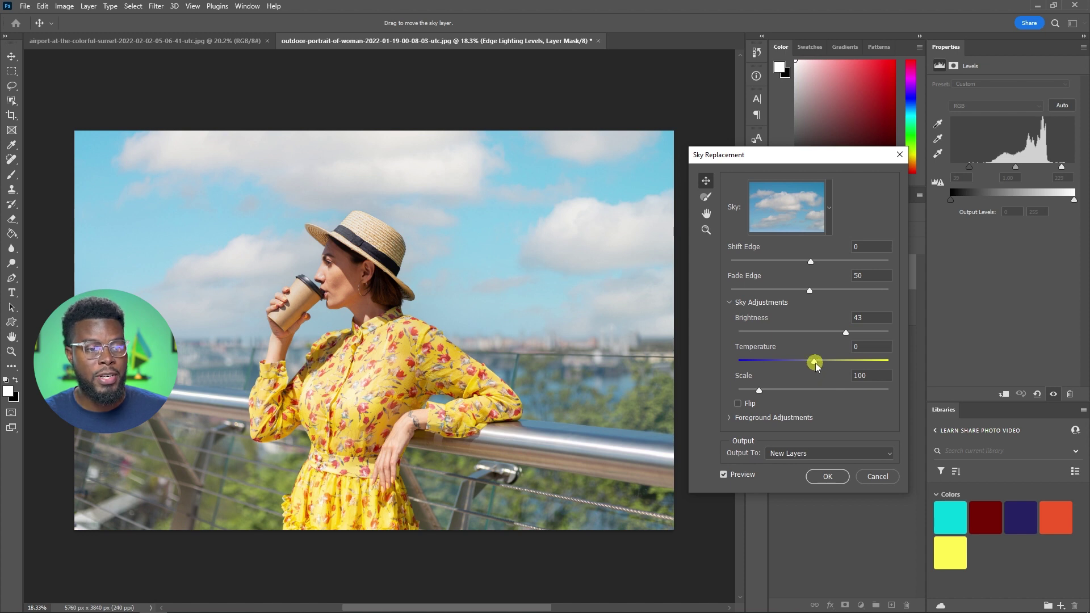
drag(815, 363, 835, 366)
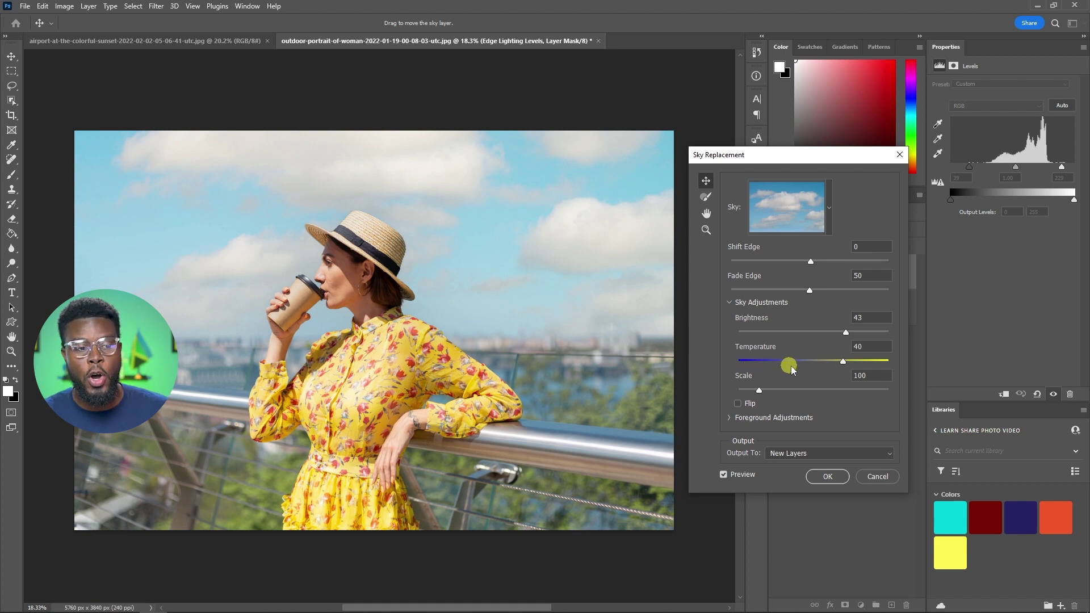
drag(791, 365, 861, 366)
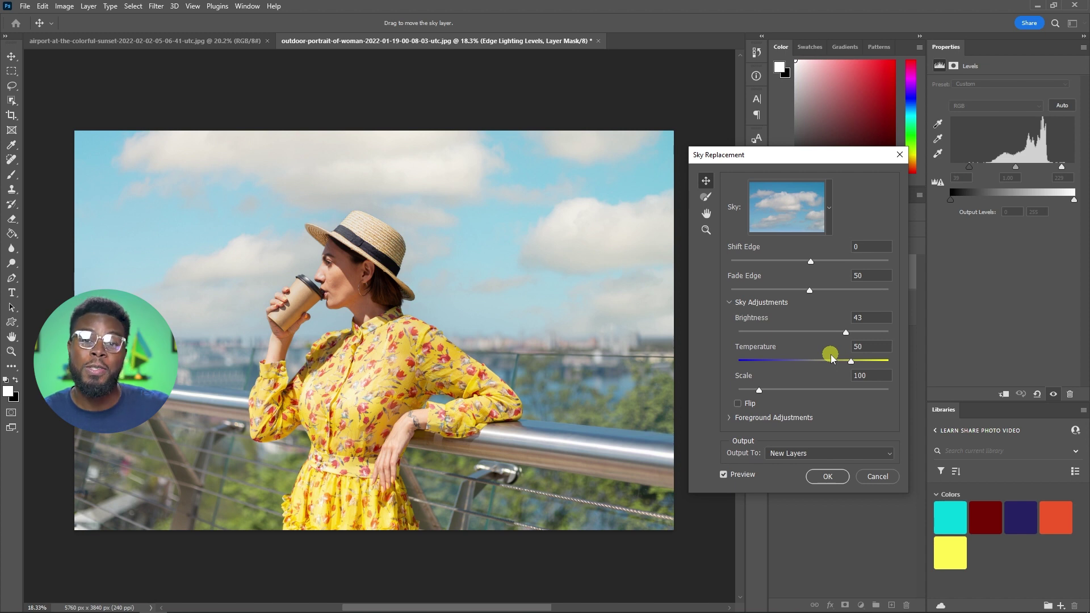
click(829, 477)
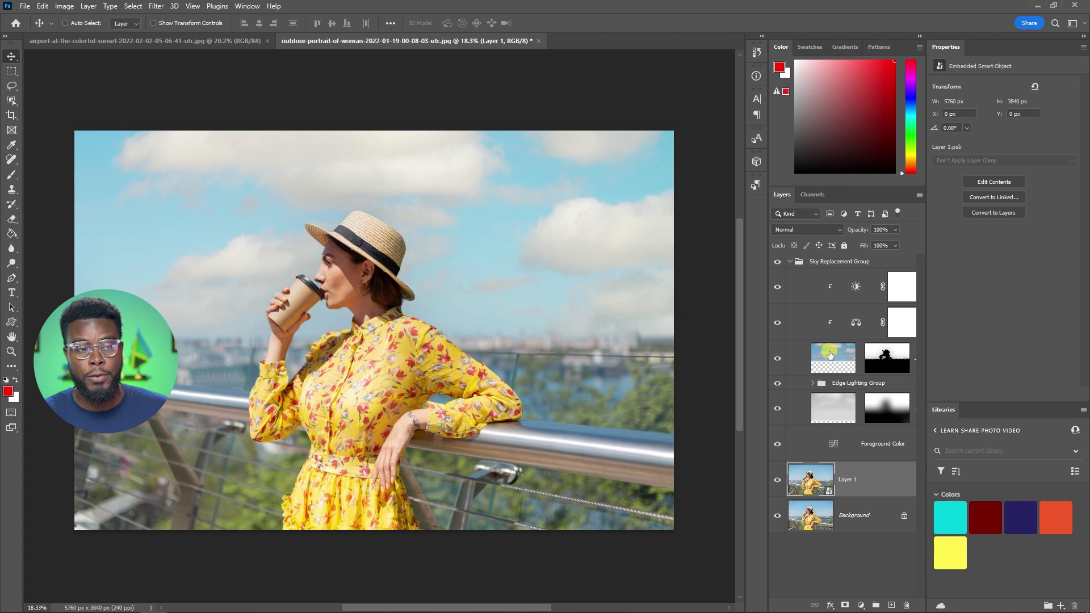
Inspect the Sky Replacement Group's layers and select the Sky layer's mask.
click(791, 263)
click(791, 262)
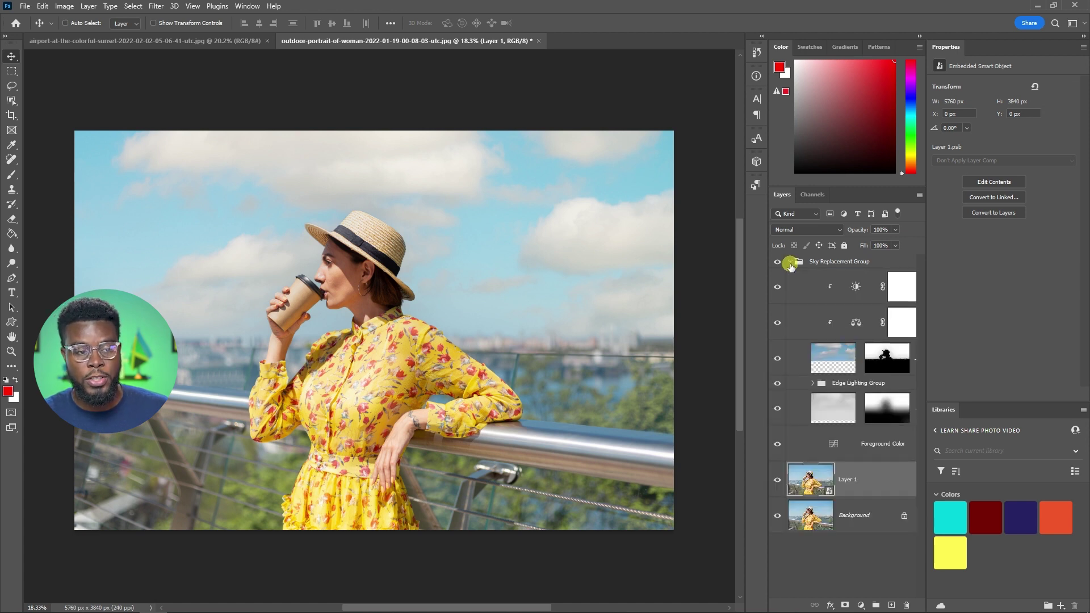
click(791, 263)
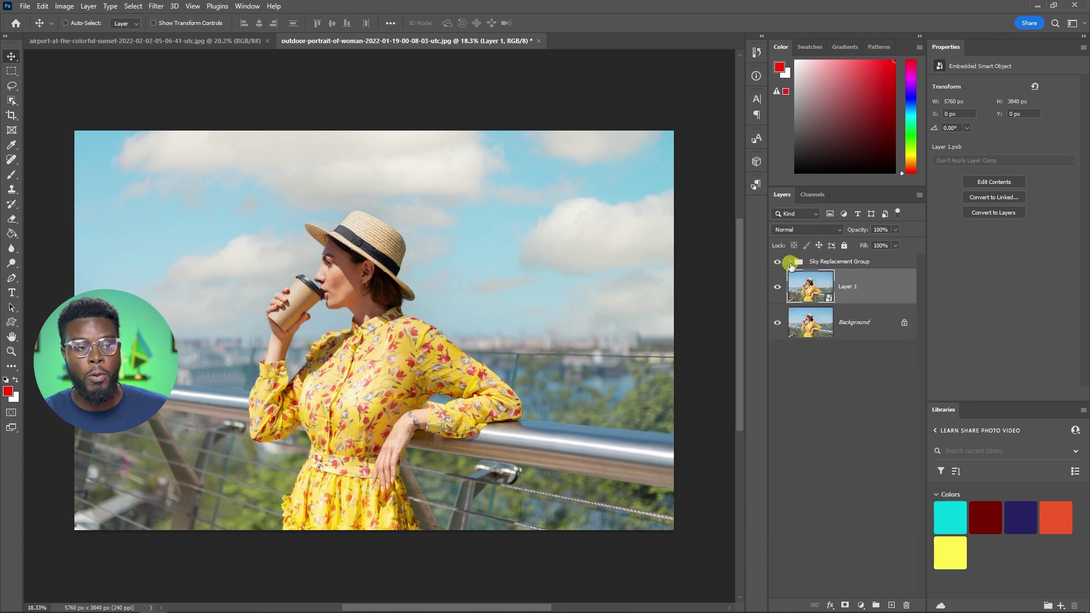
click(791, 262)
click(881, 368)
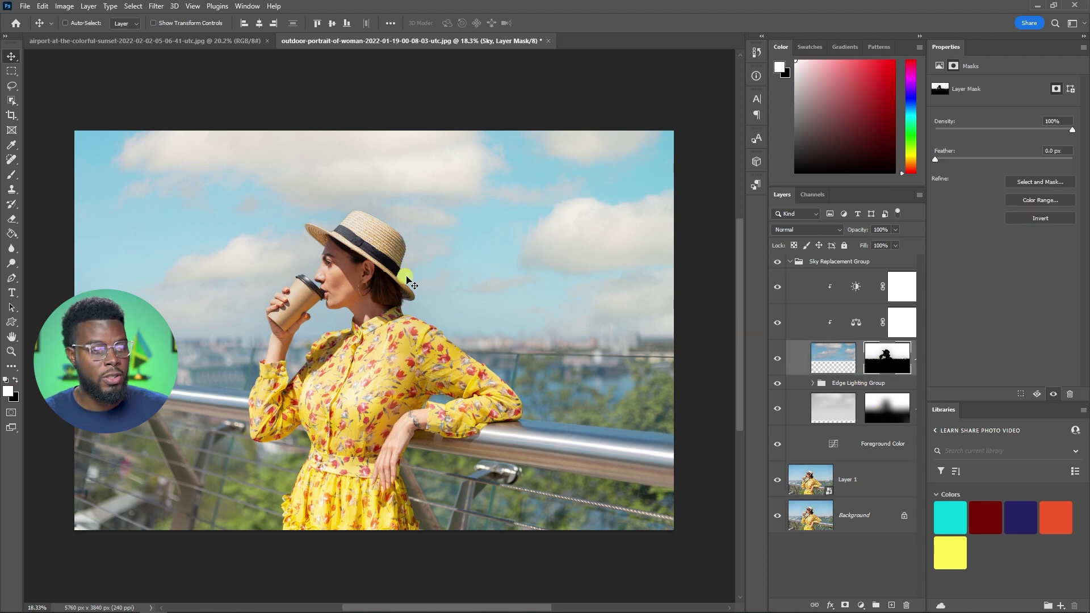
scroll(299, 262, up, 3)
scroll(299, 262, up, 2)
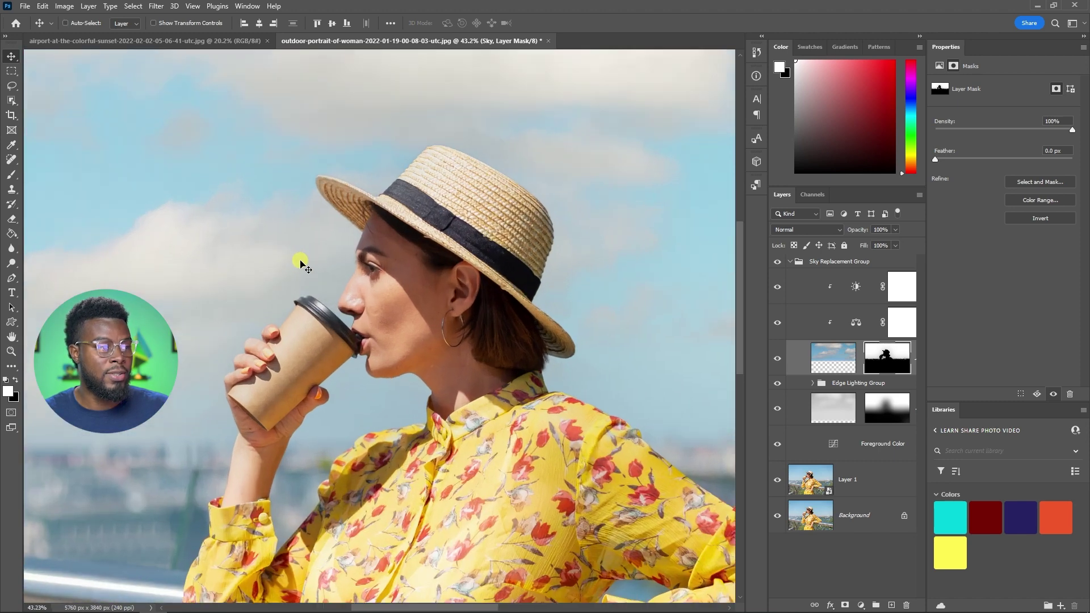
click(790, 263)
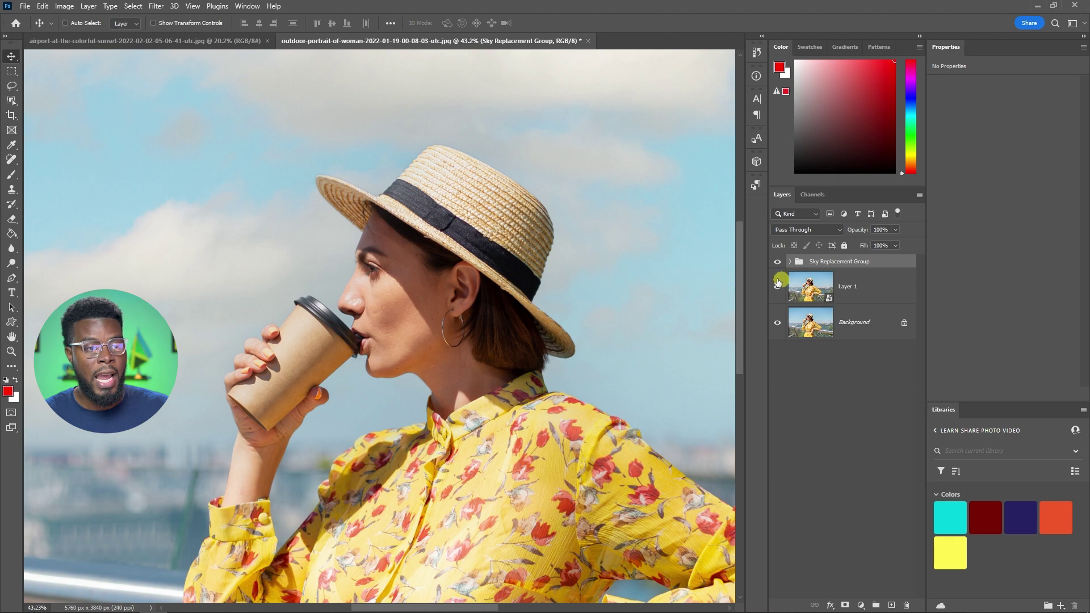
click(777, 262)
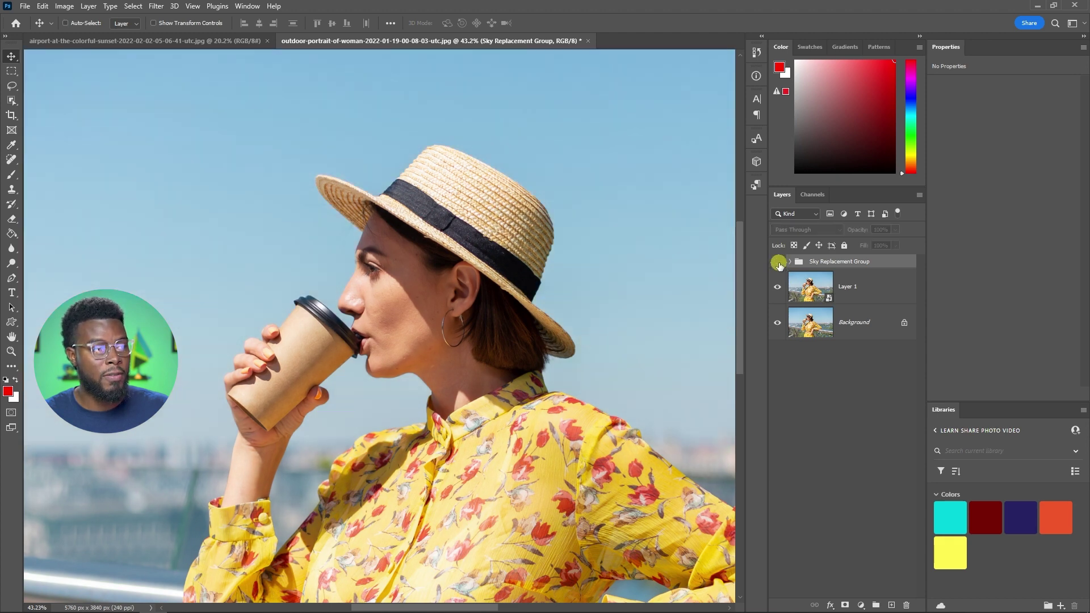
click(777, 262)
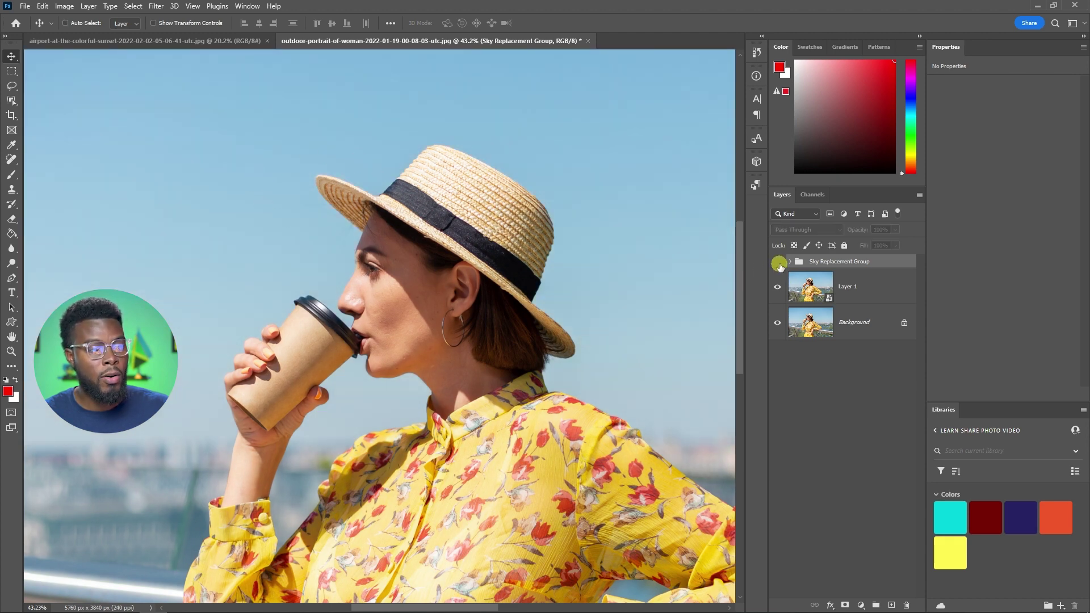
click(778, 262)
click(778, 262)
click(777, 262)
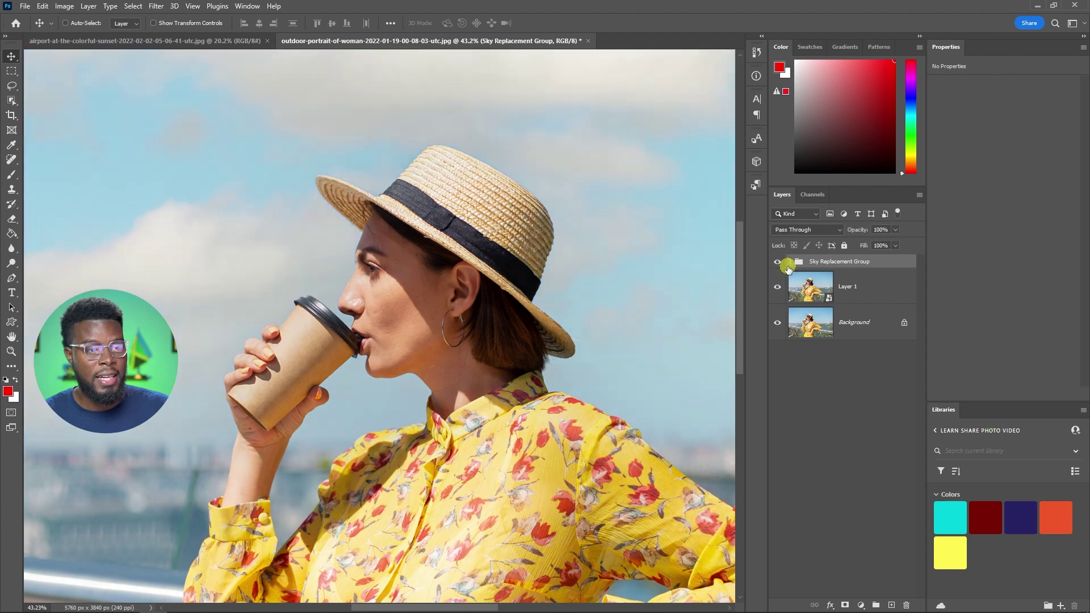
click(789, 262)
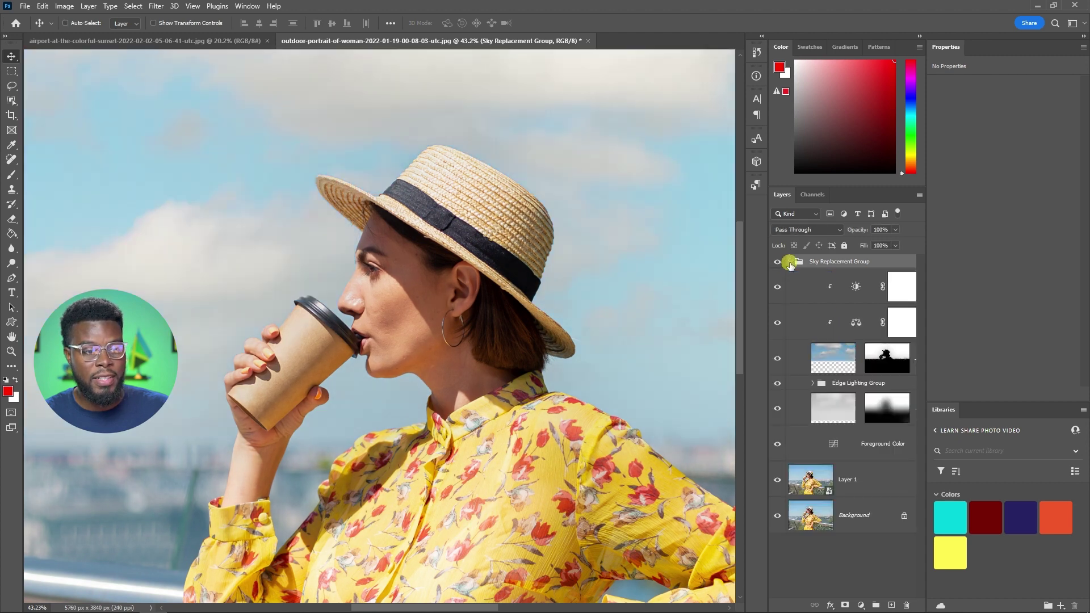
click(777, 383)
click(777, 383)
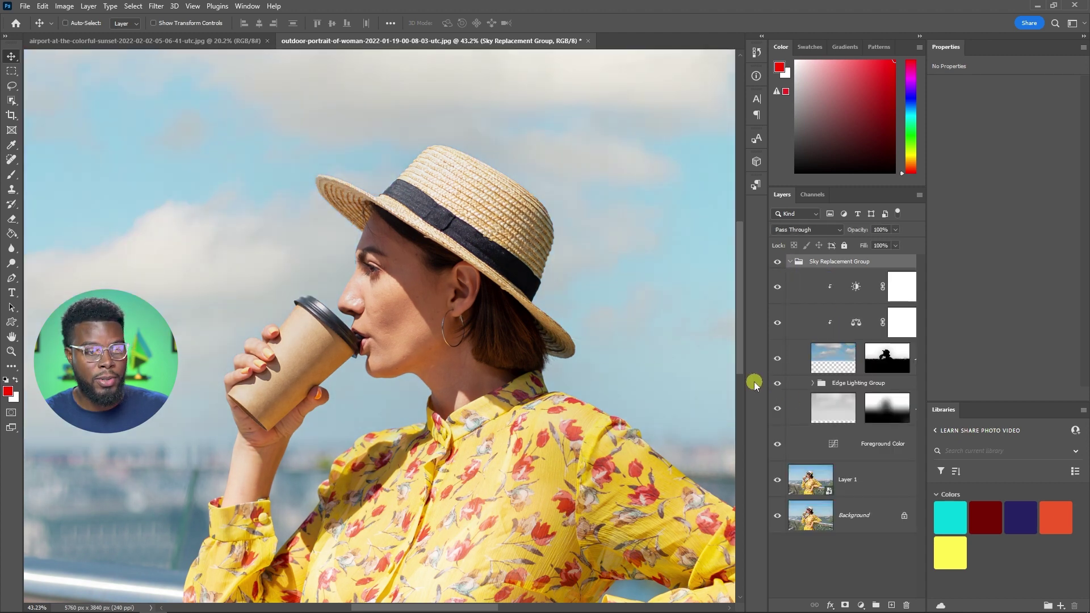
click(777, 385)
click(778, 385)
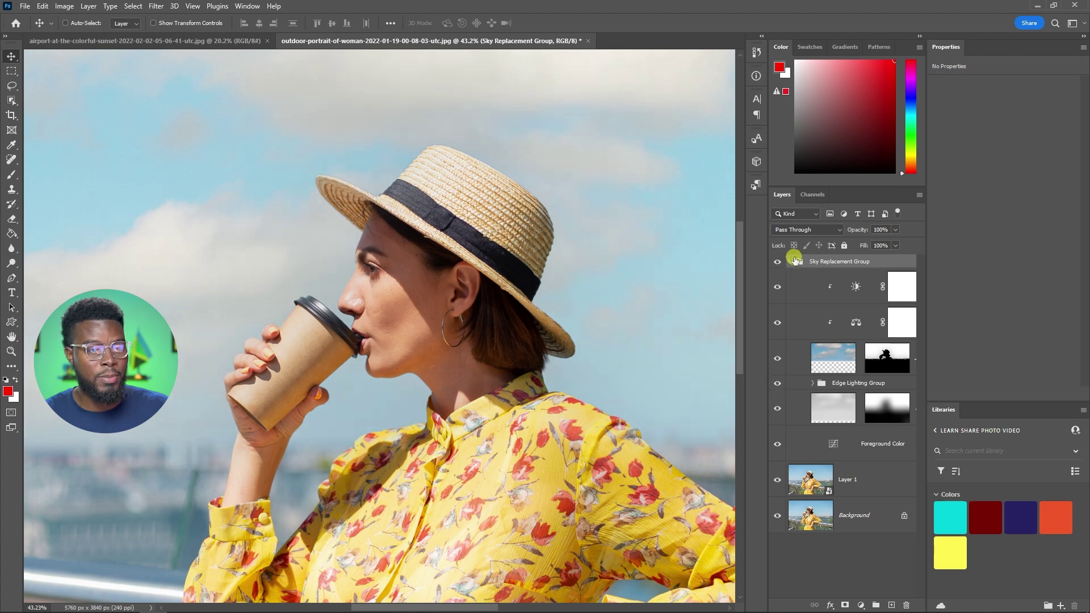
click(792, 262)
click(780, 262)
scroll(594, 263, down, 5)
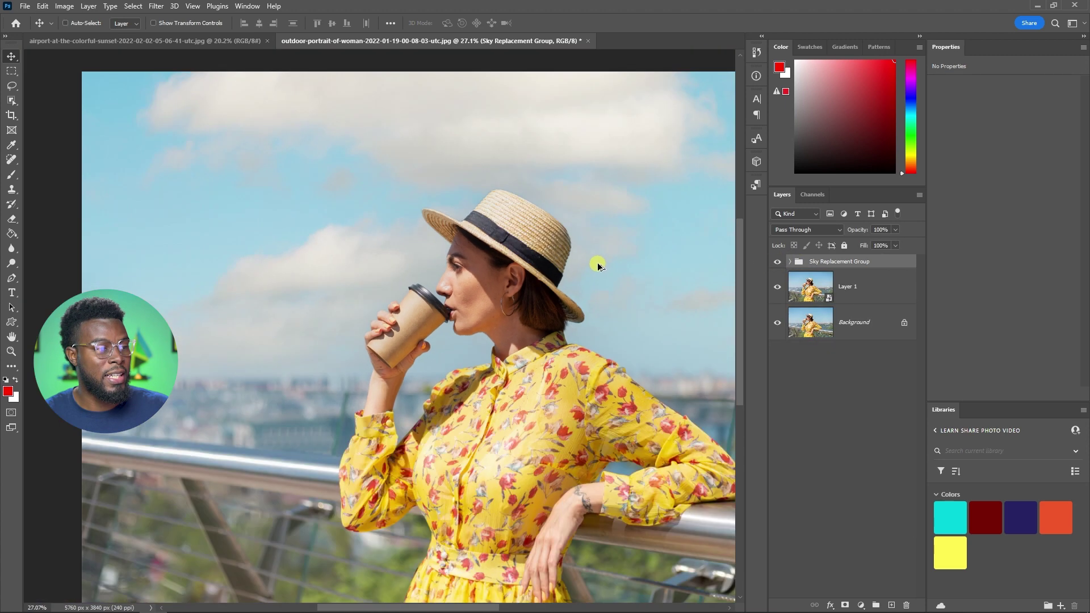
scroll(592, 265, right, 2)
scroll(592, 265, right, 2)
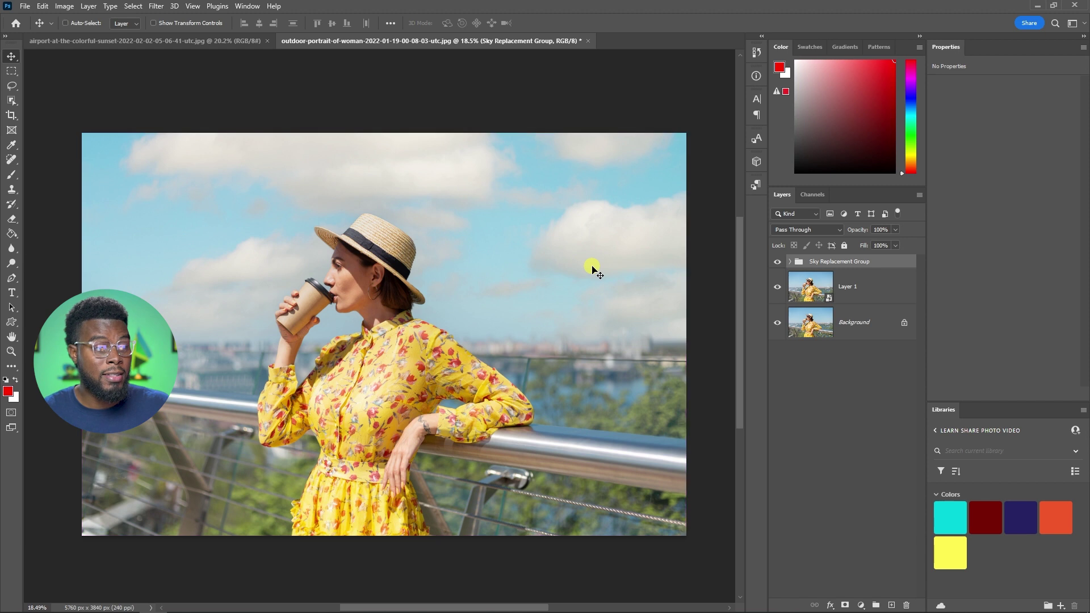
Hide and reshow the Sky Replacement Group to compare the portrait before and after.
click(777, 262)
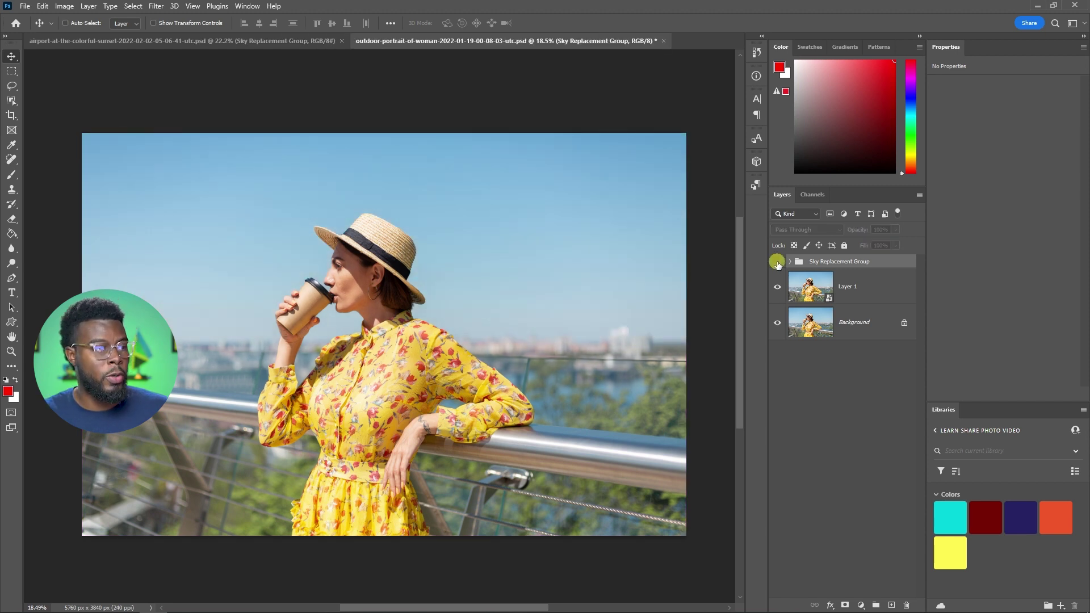
click(776, 261)
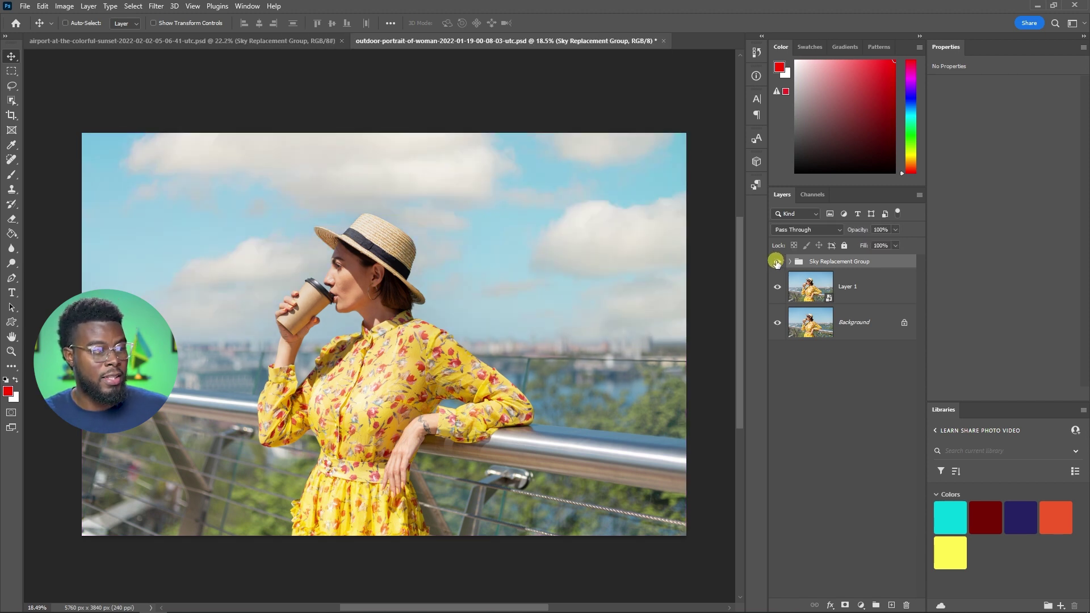